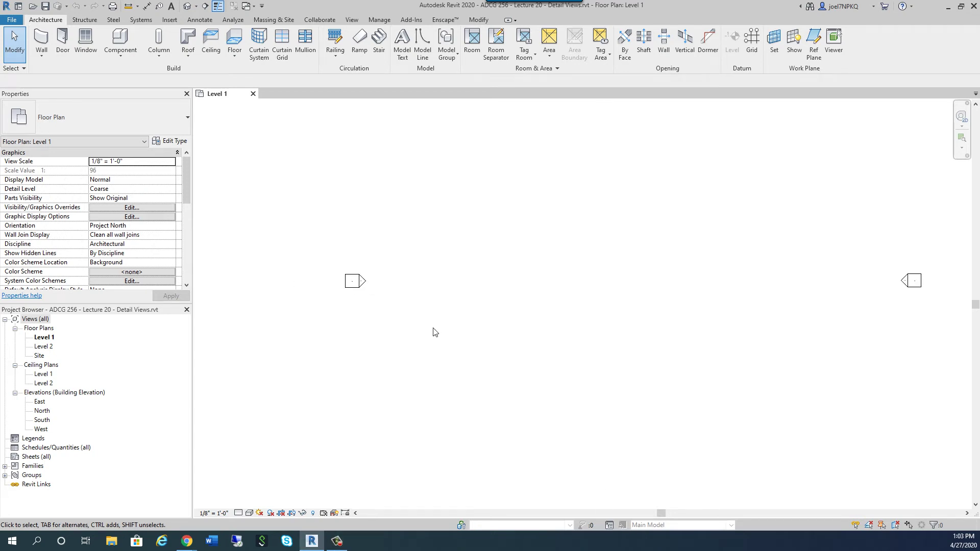
# Zoom out the Level 1 plan, preview the View tab's legend and schedule options, and recentre the plan.
pyautogui.scroll(-1, 411, 319)
pyautogui.scroll(-1, 399, 194)
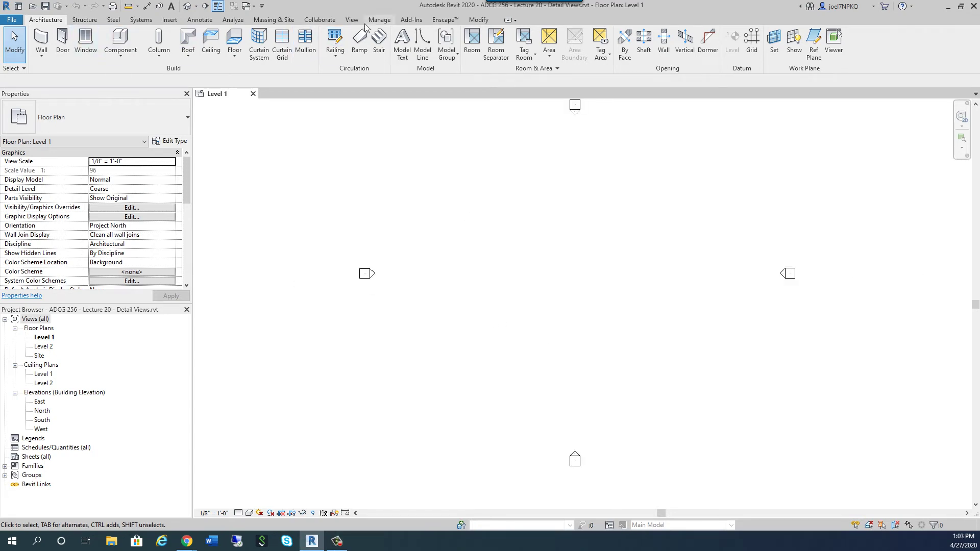
pyautogui.click(351, 20)
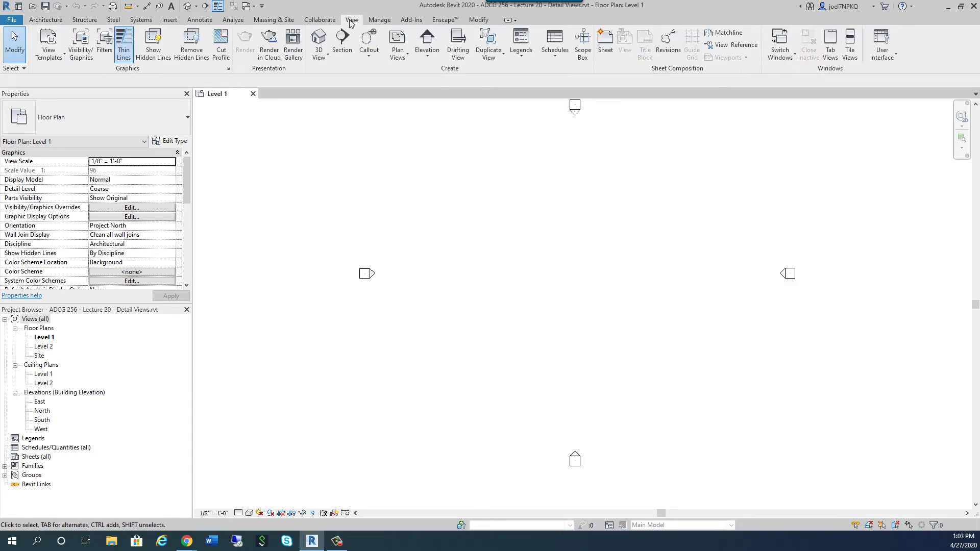
pyautogui.click(521, 54)
pyautogui.click(554, 59)
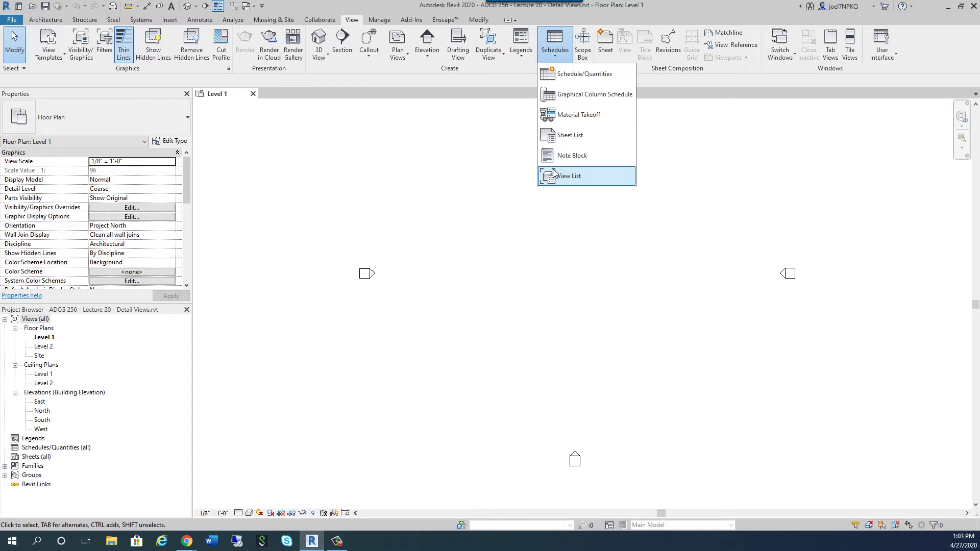
pyautogui.click(464, 199)
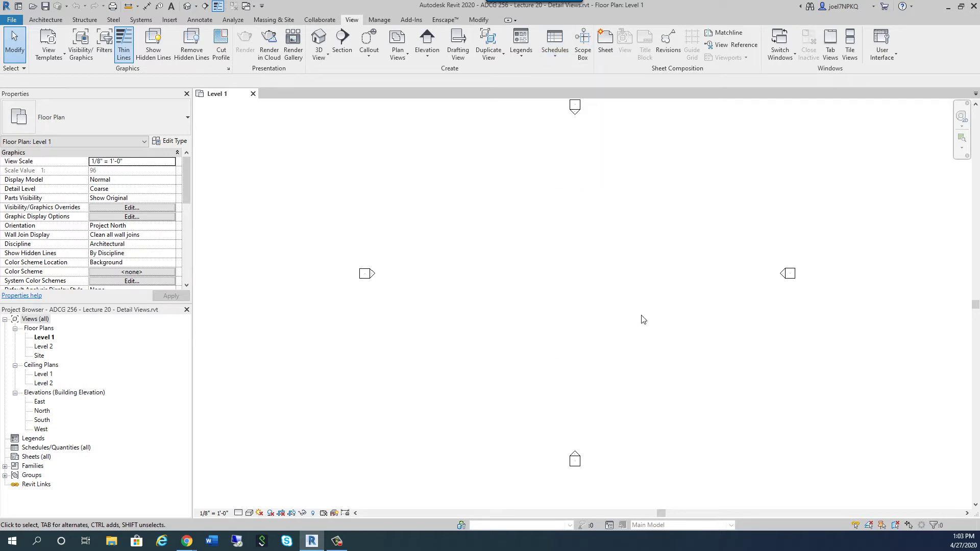
pyautogui.moveTo(572, 325); pyautogui.dragTo(534, 344, button='middle')
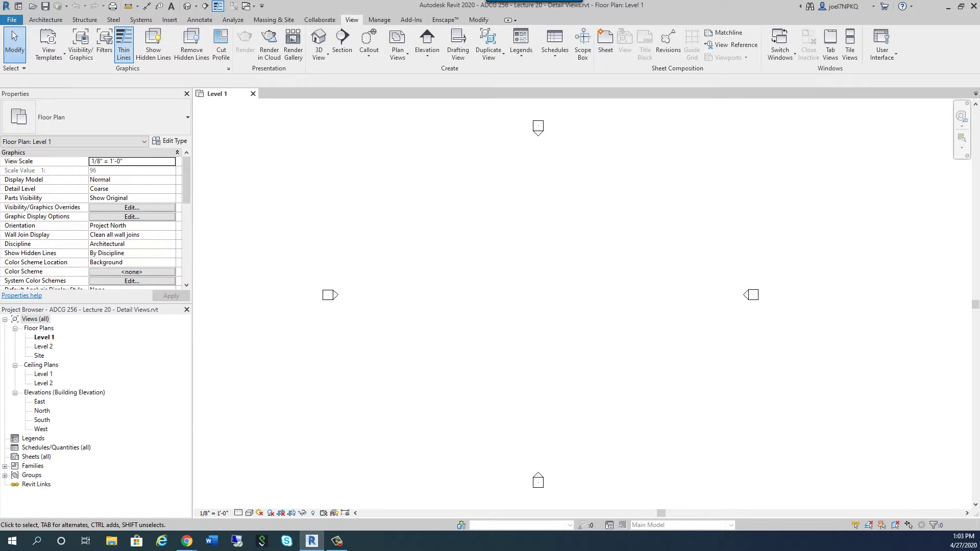
# Save the project as a new project file named 'Detail Views' with your initials appended.
pyautogui.click(11, 19)
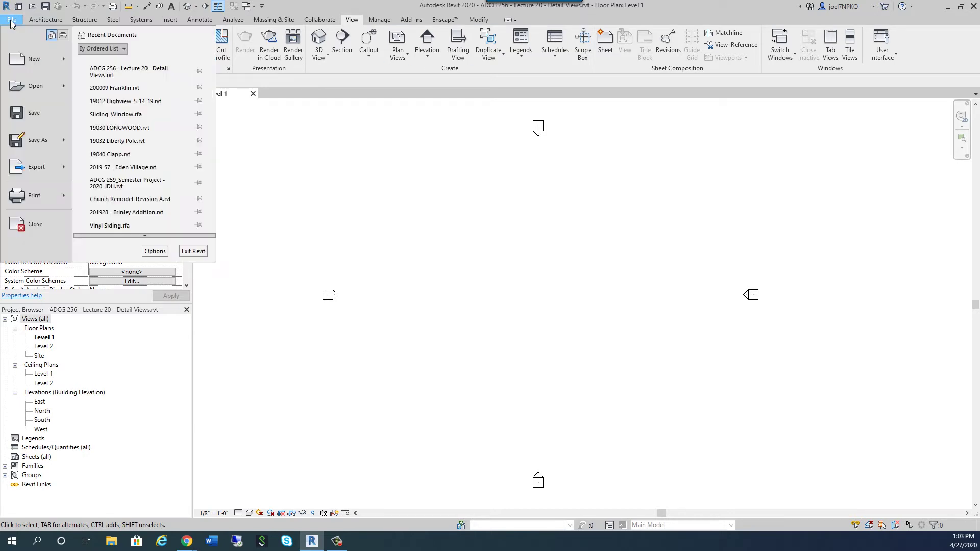
pyautogui.moveTo(39, 149)
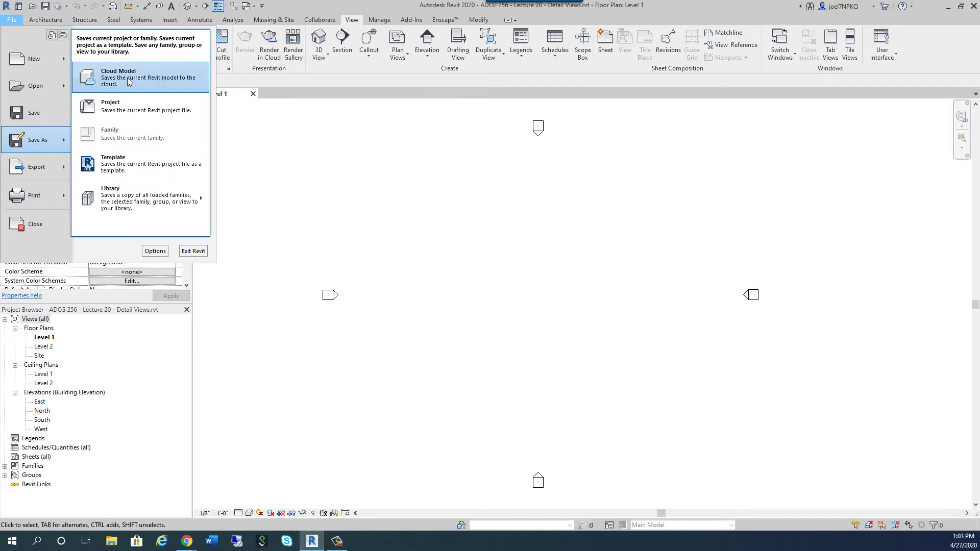
pyautogui.click(137, 112)
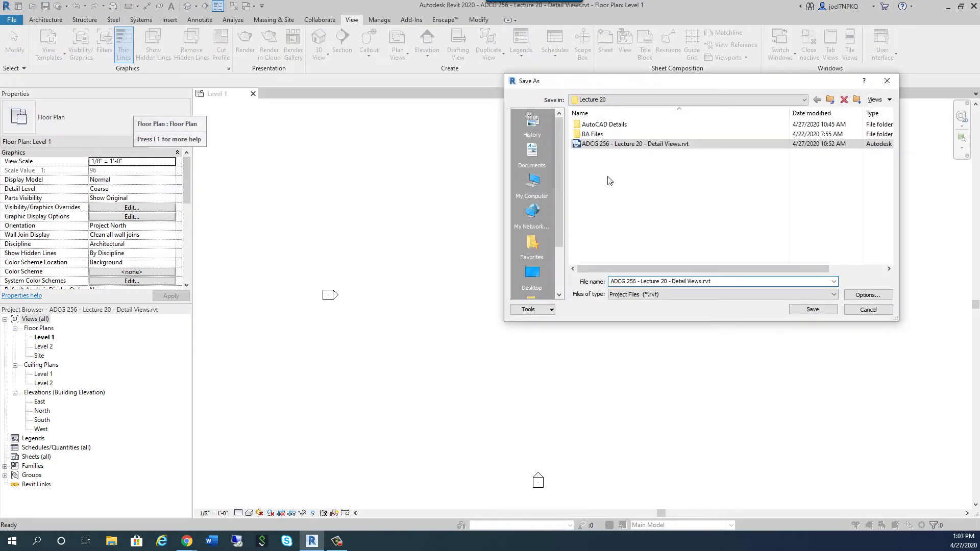
pyautogui.click(704, 284)
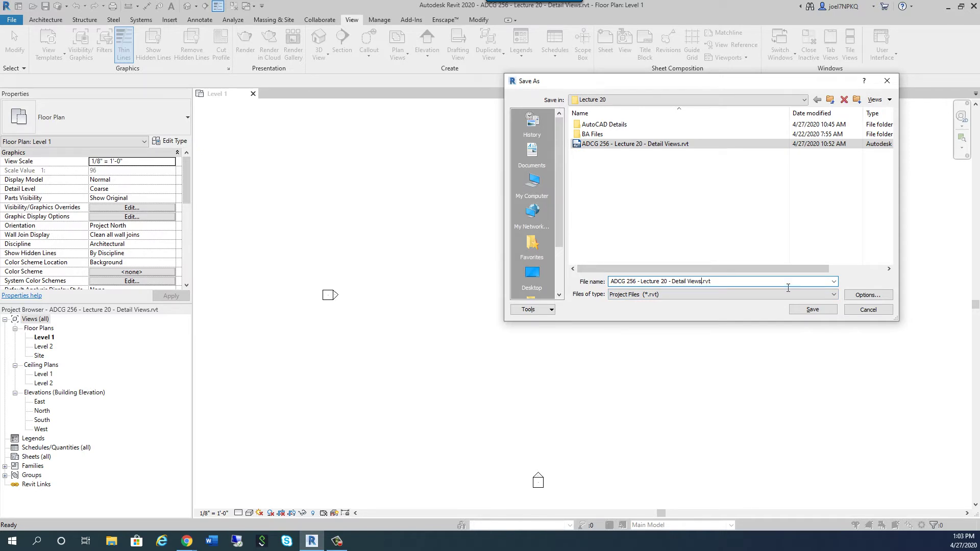
pyautogui.write('_JDH')
pyautogui.press('Return')
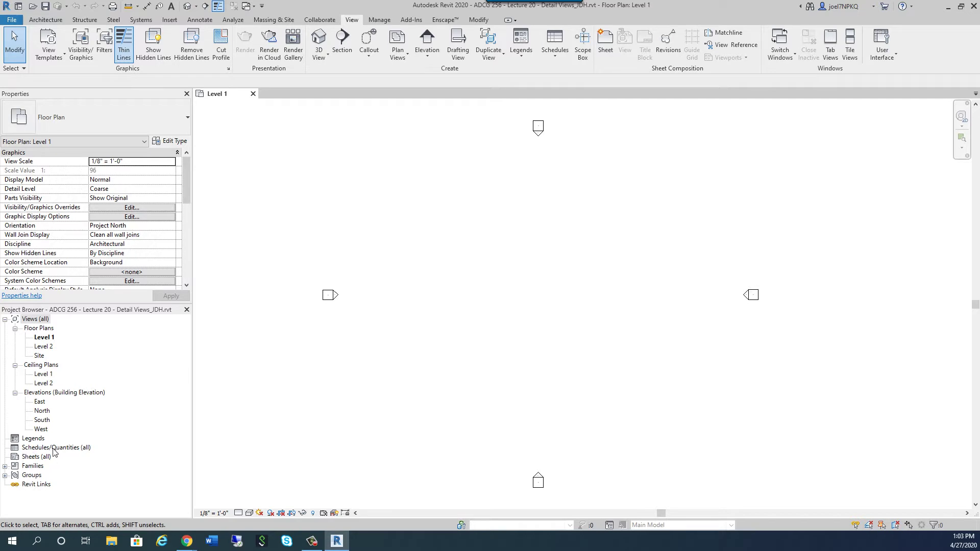
pyautogui.click(34, 440)
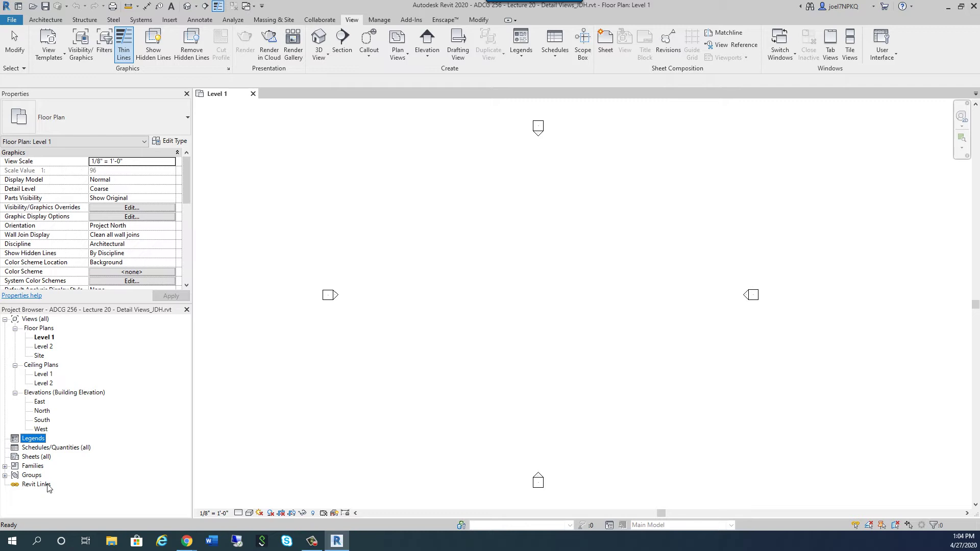
pyautogui.click(43, 458)
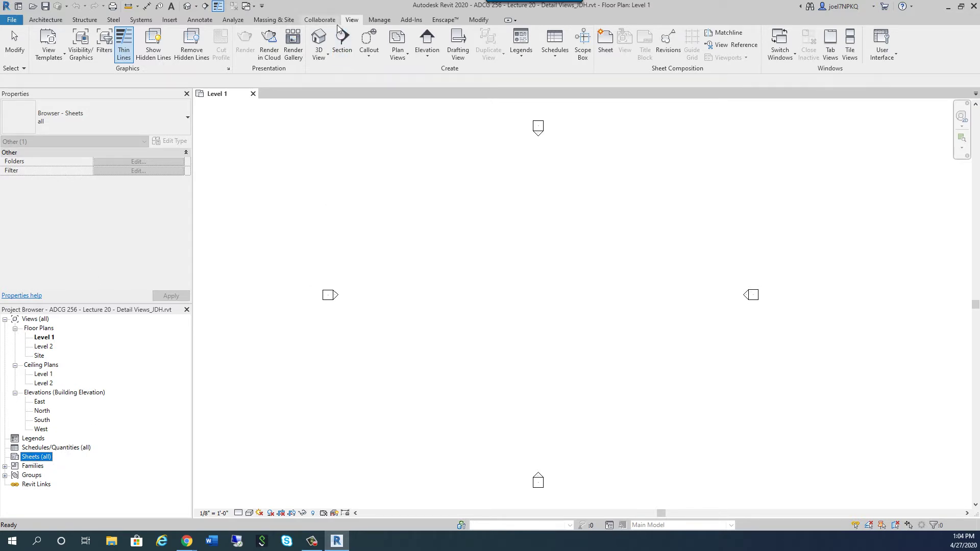
pyautogui.click(357, 20)
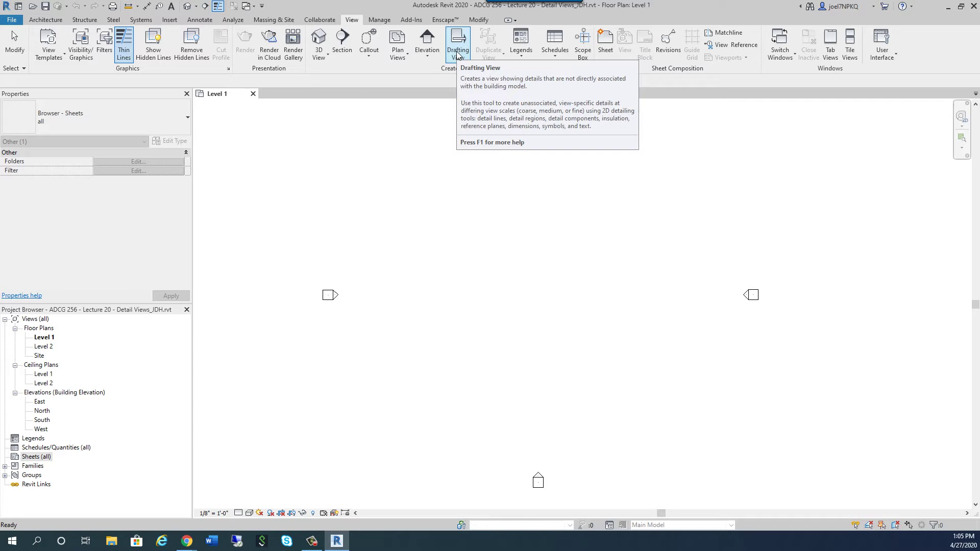
# Create and open a drafting view named 'Wall Section 01' at 1" = 1'-0" scale.
pyautogui.click(457, 55)
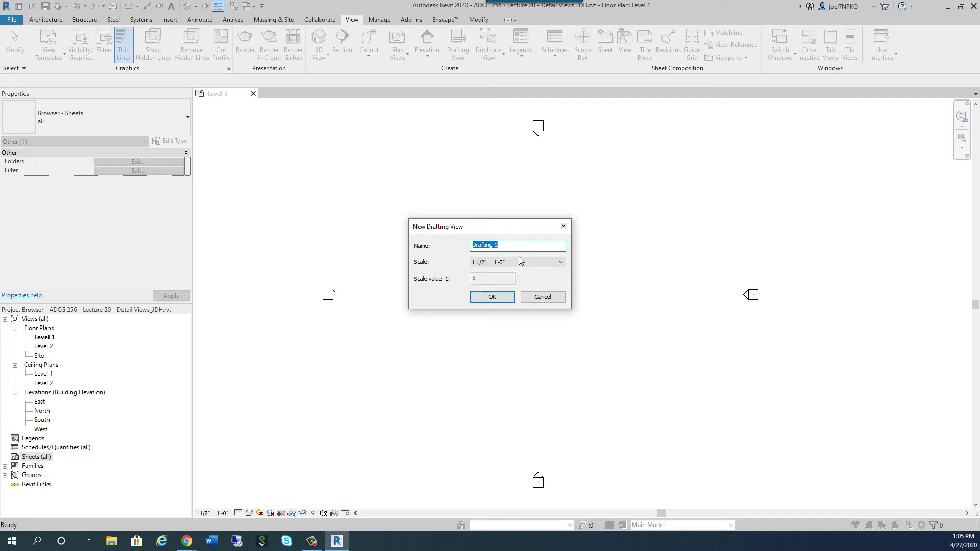
pyautogui.write('Wall Section 01')
pyautogui.click(561, 262)
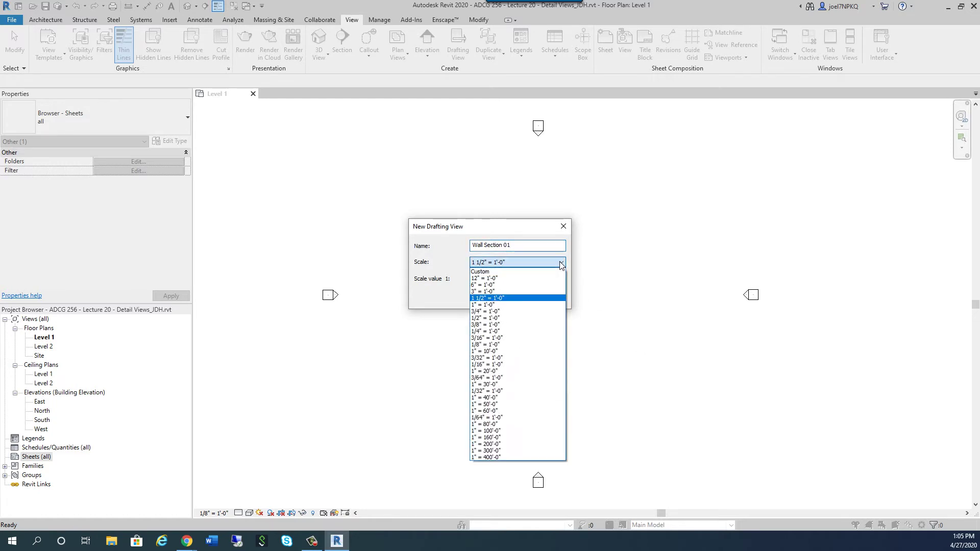
pyautogui.click(495, 305)
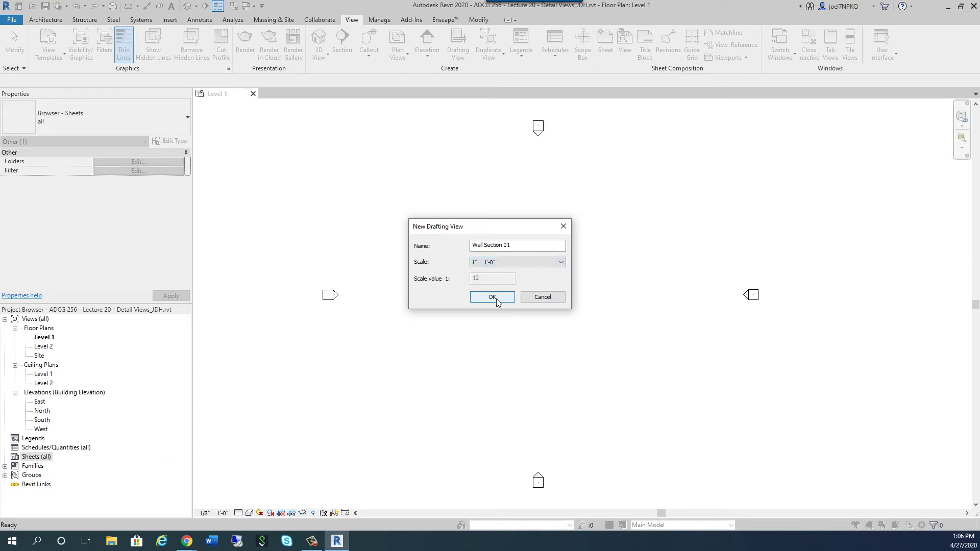
pyautogui.click(493, 298)
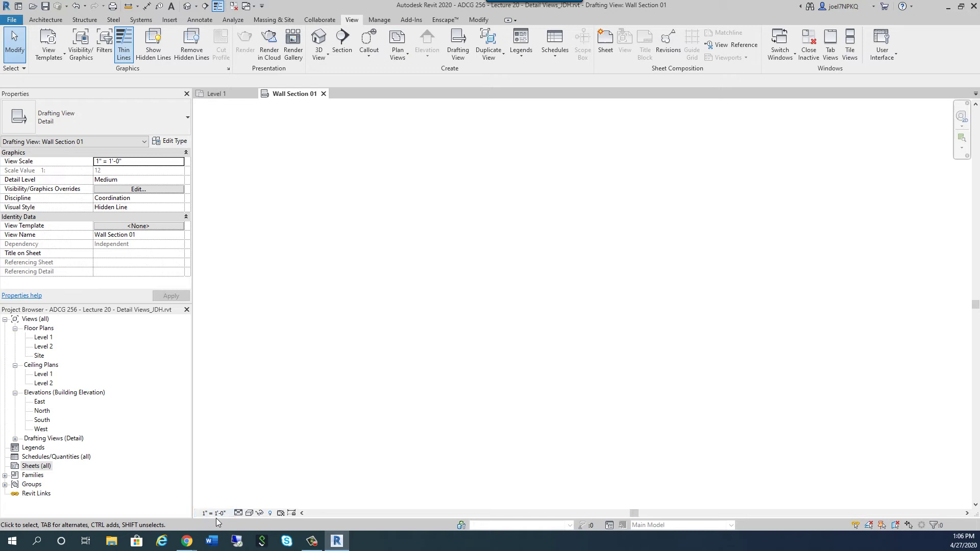
# Locate Wall Section 01 under Drafting Views in the Project Browser, then show the Insert tools.
pyautogui.click(219, 93)
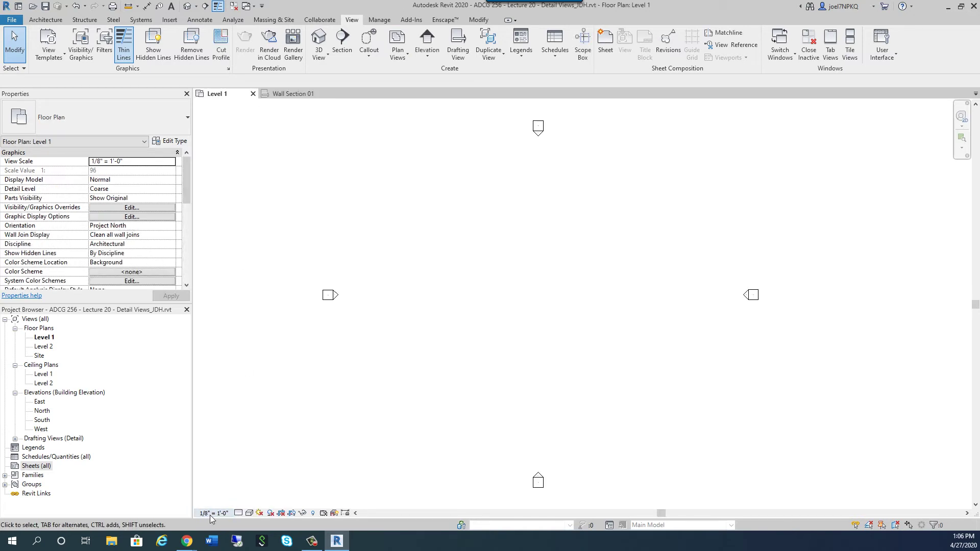
pyautogui.click(293, 94)
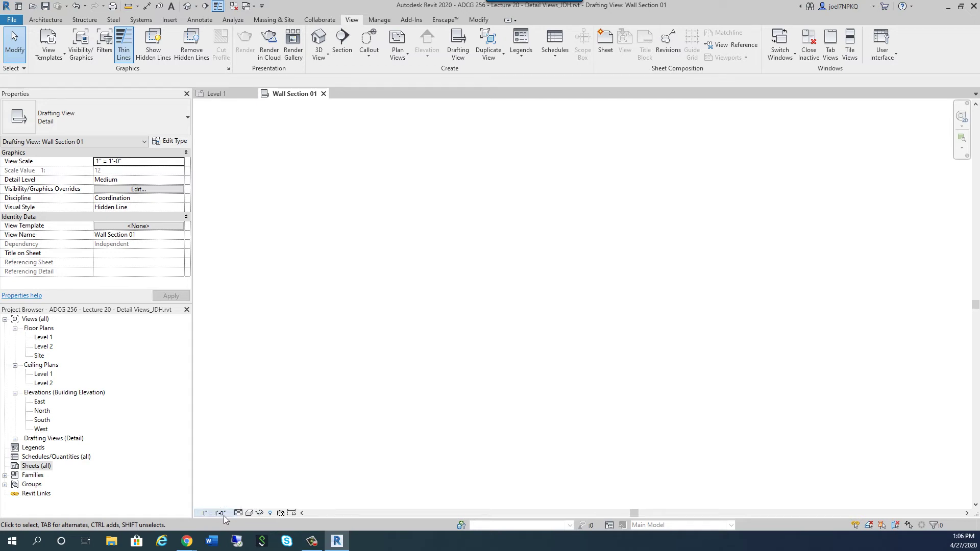
pyautogui.click(43, 438)
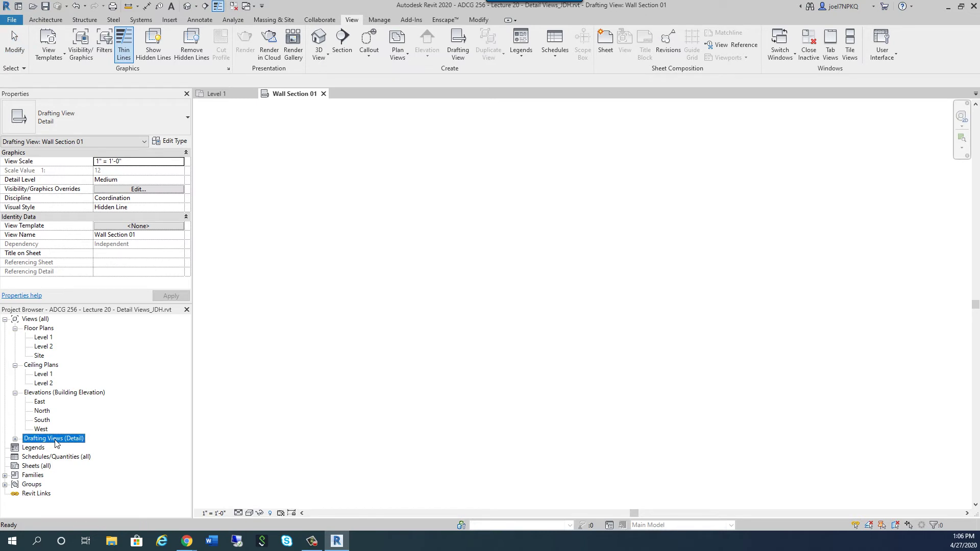
pyautogui.click(16, 439)
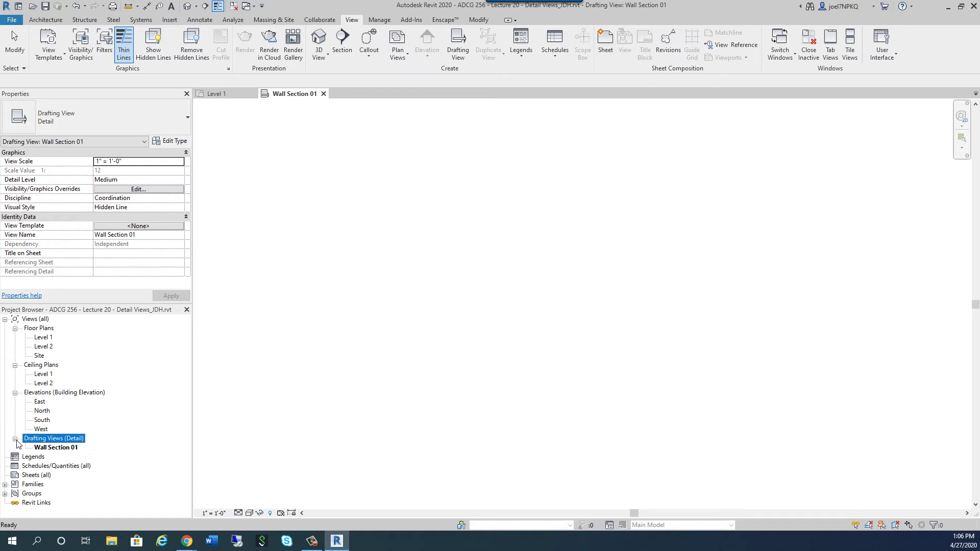
pyautogui.click(352, 323)
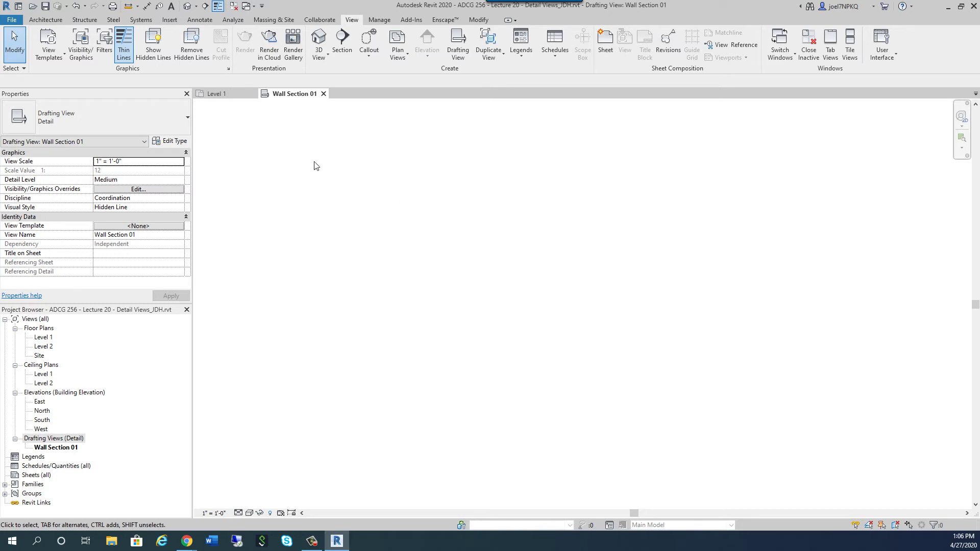
pyautogui.click(199, 20)
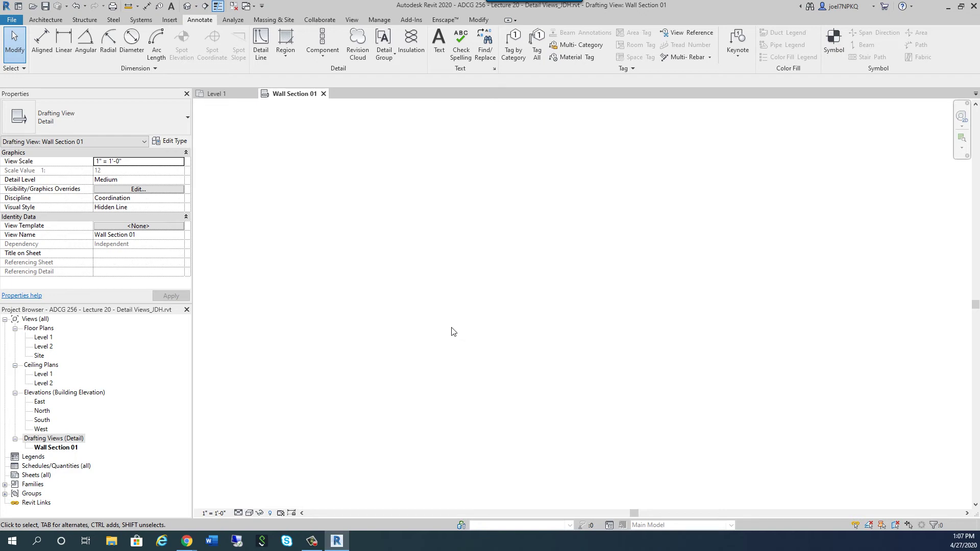
pyautogui.click(167, 20)
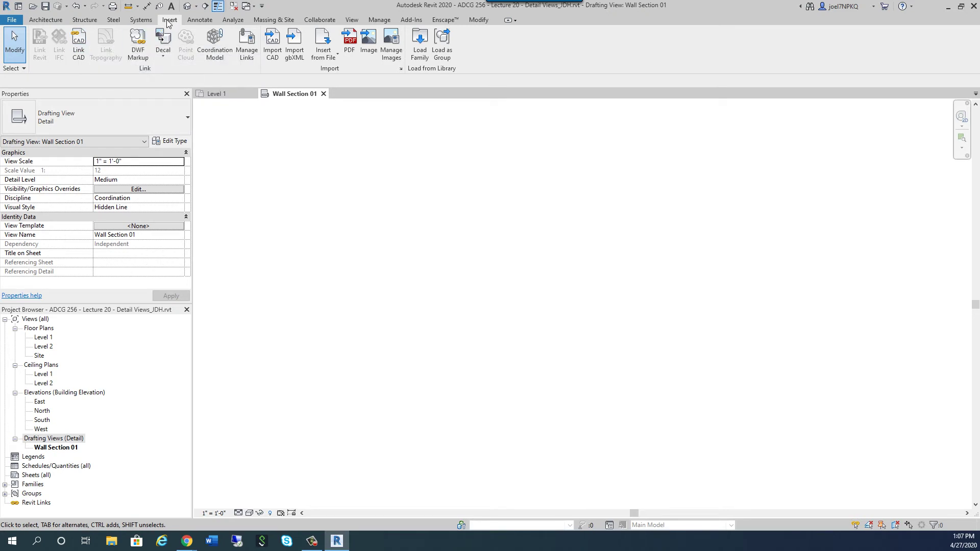
# Start Link CAD and pick Wall Section 01.dwg from the AutoCAD Details folder.
pyautogui.click(78, 43)
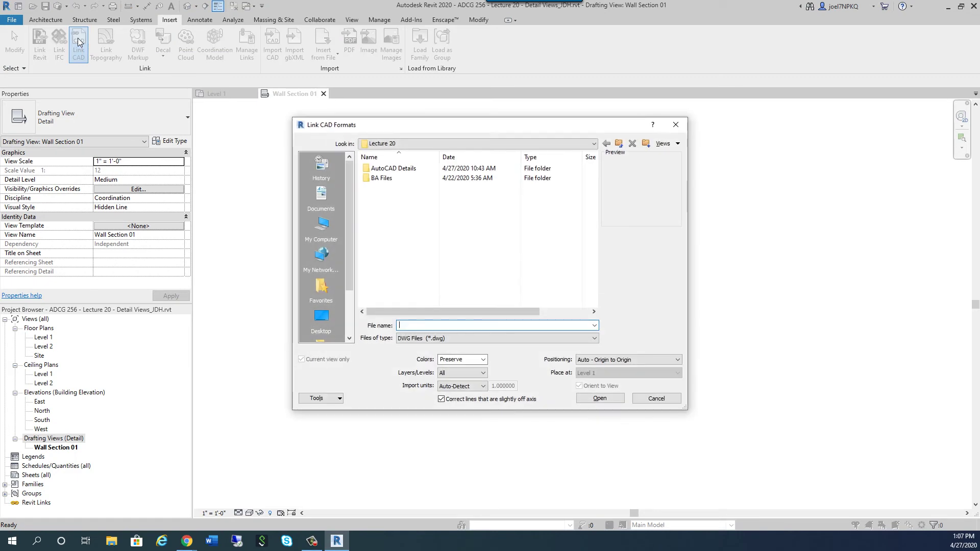
pyautogui.doubleClick(386, 170)
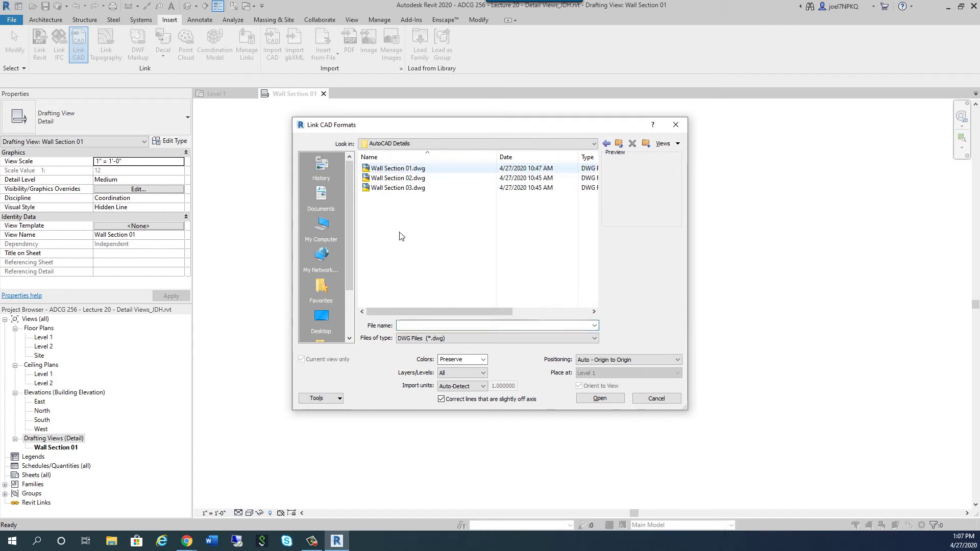
pyautogui.click(389, 170)
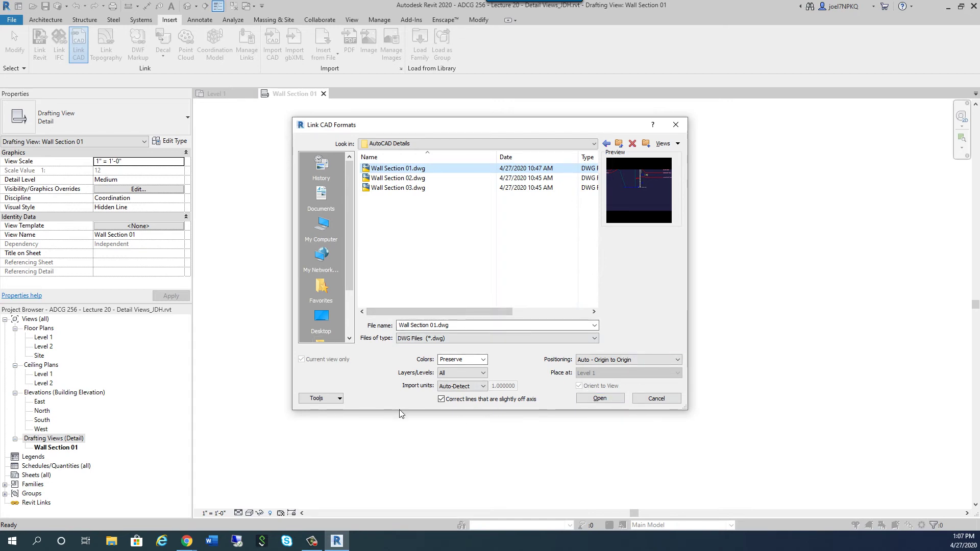
# Set link options: Preserve colours, All layers, Auto-Detect units, correct off-axis lines, Auto - Origin to Origin.
pyautogui.click(483, 360)
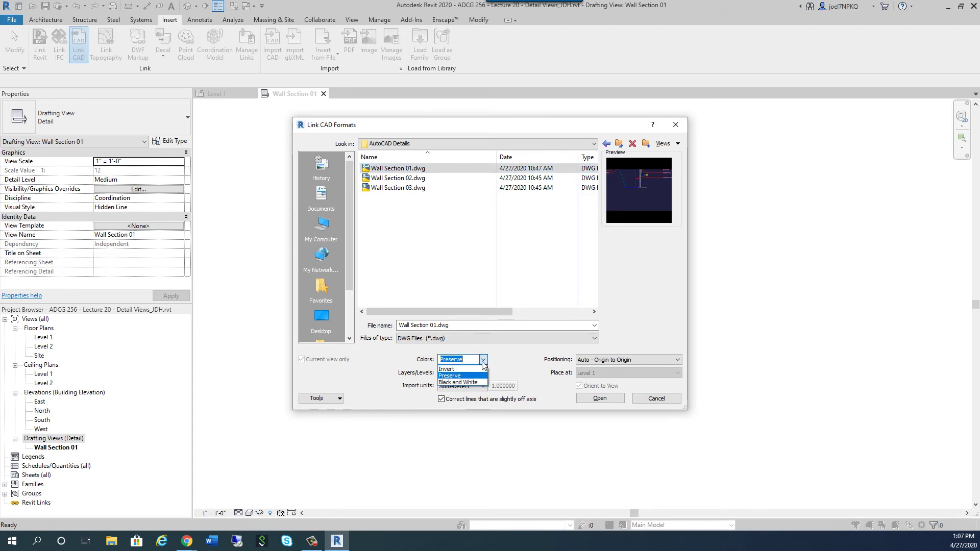
pyautogui.click(483, 361)
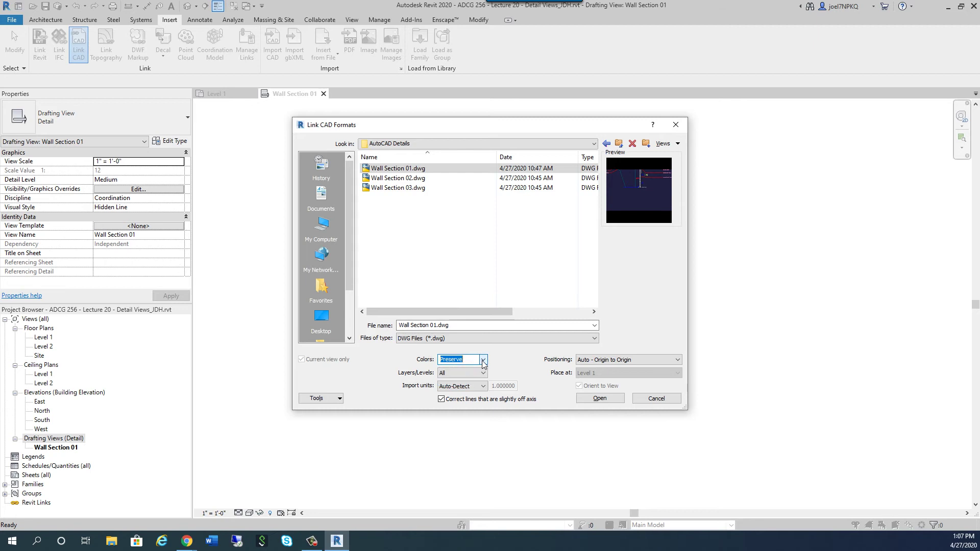
pyautogui.click(483, 373)
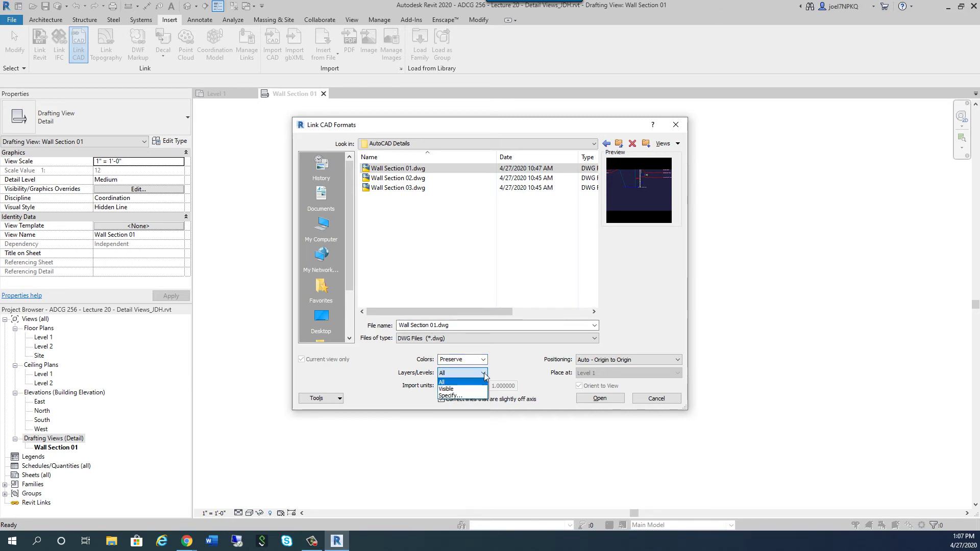
pyautogui.click(467, 395)
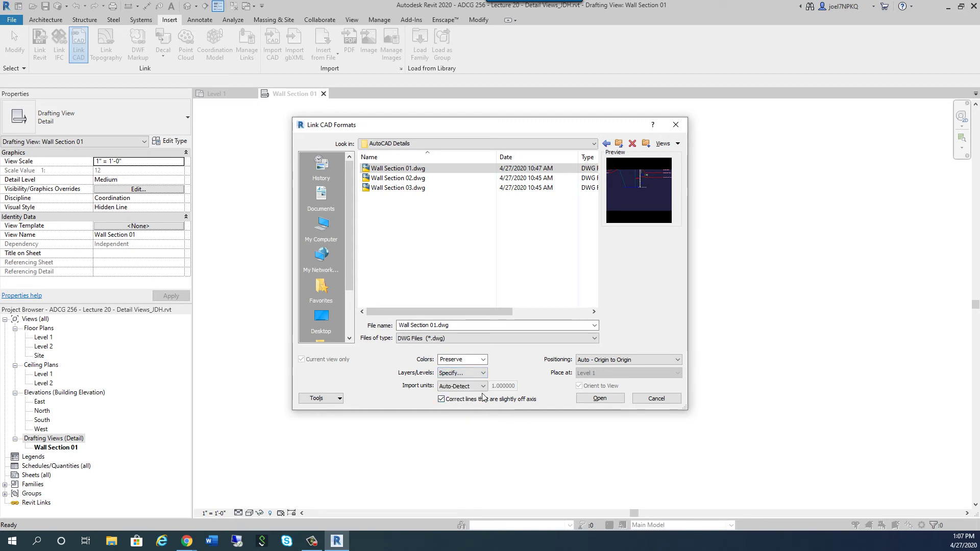
pyautogui.click(482, 373)
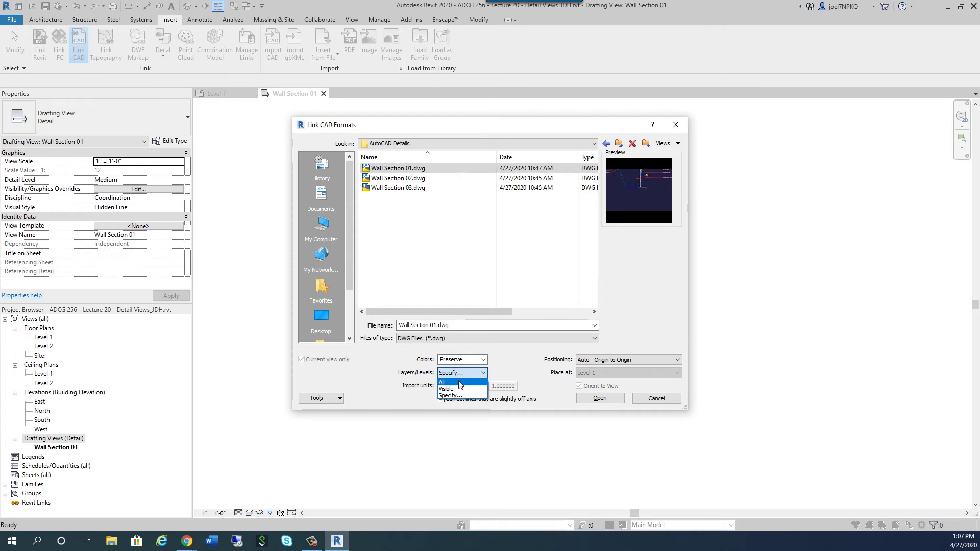
pyautogui.click(459, 382)
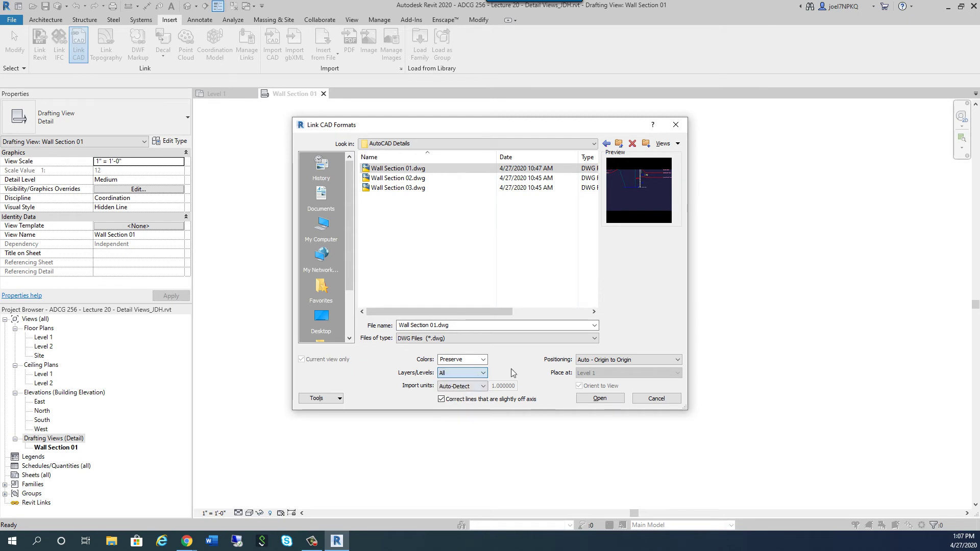
pyautogui.click(483, 386)
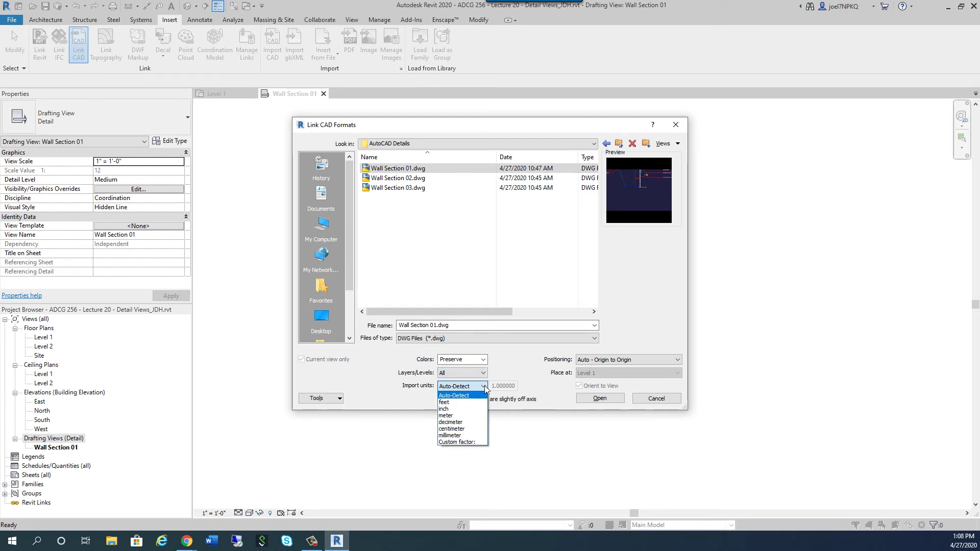
pyautogui.click(484, 389)
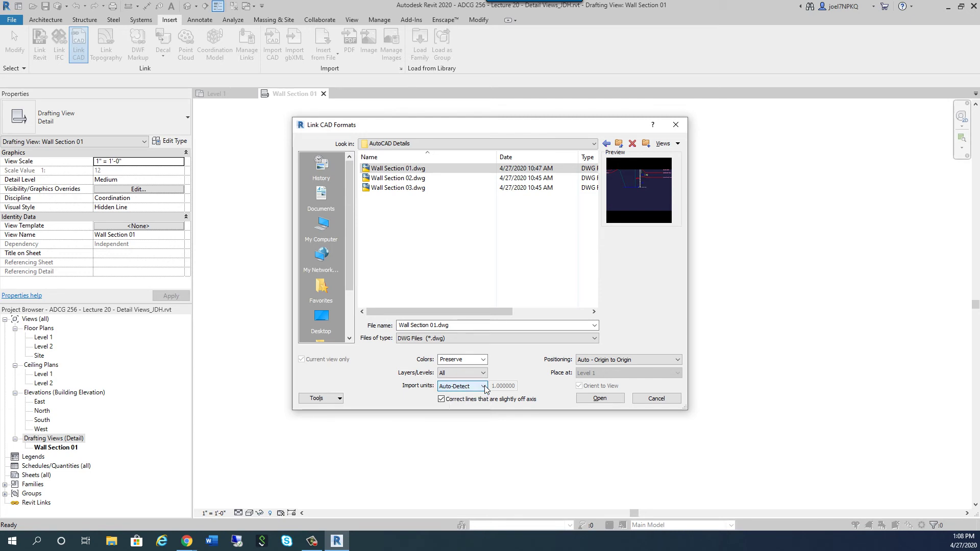
pyautogui.click(441, 398)
pyautogui.click(677, 360)
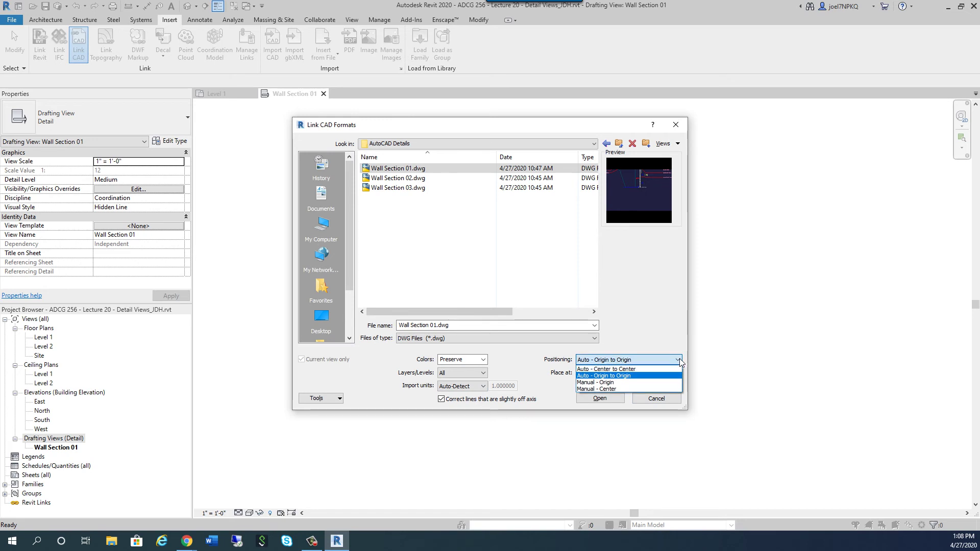
pyautogui.click(679, 358)
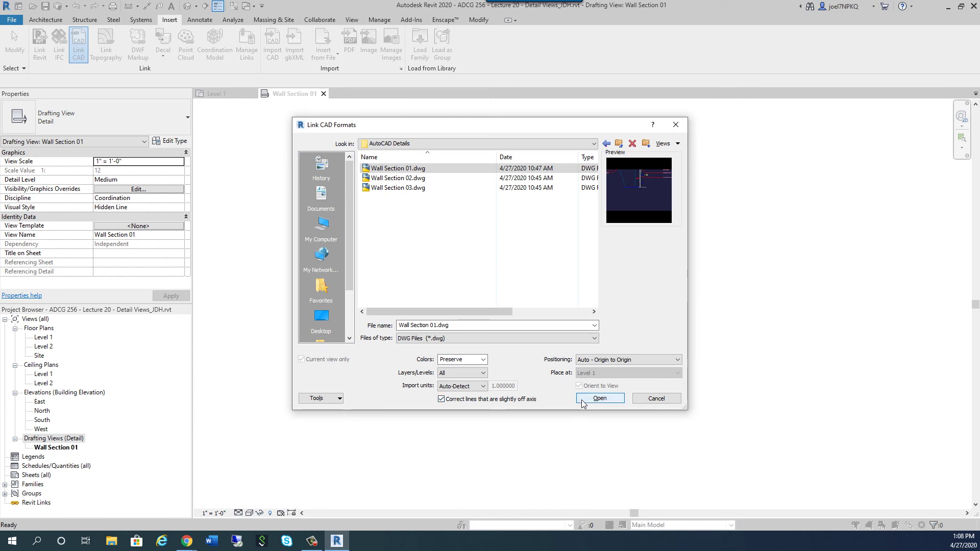
# Link Wall Section 01.dwg into the view, then select and deselect the linked drawing.
pyautogui.click(598, 399)
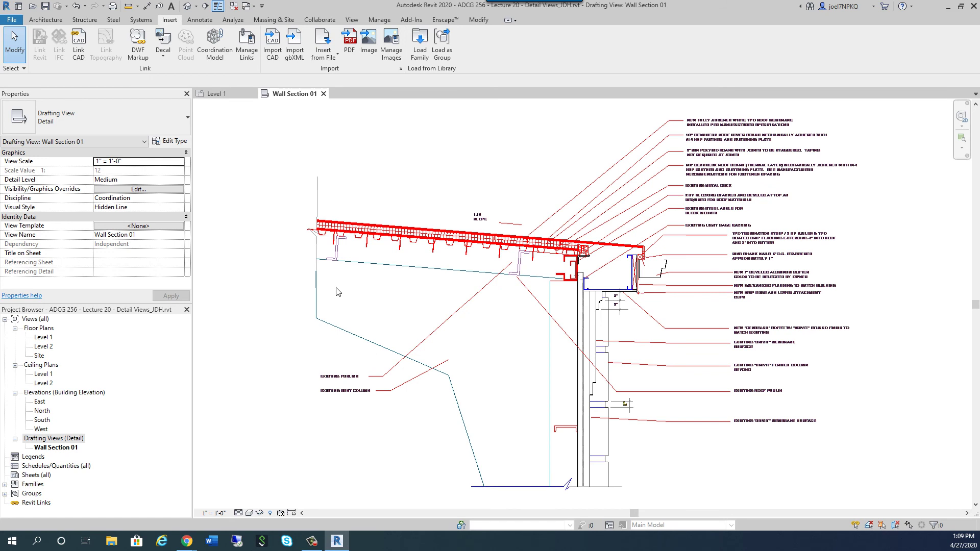
pyautogui.click(937, 281)
pyautogui.press('Escape')
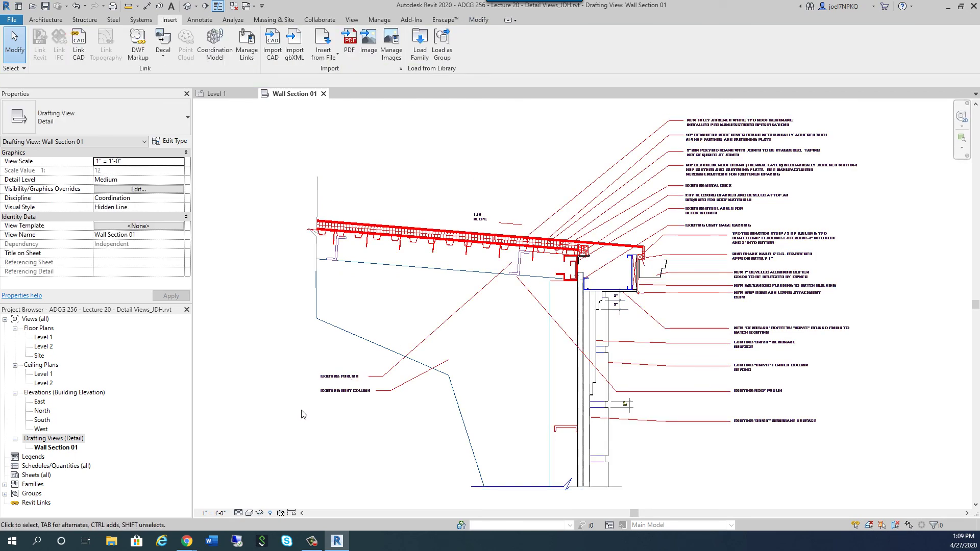
pyautogui.scroll(3, 732, 218)
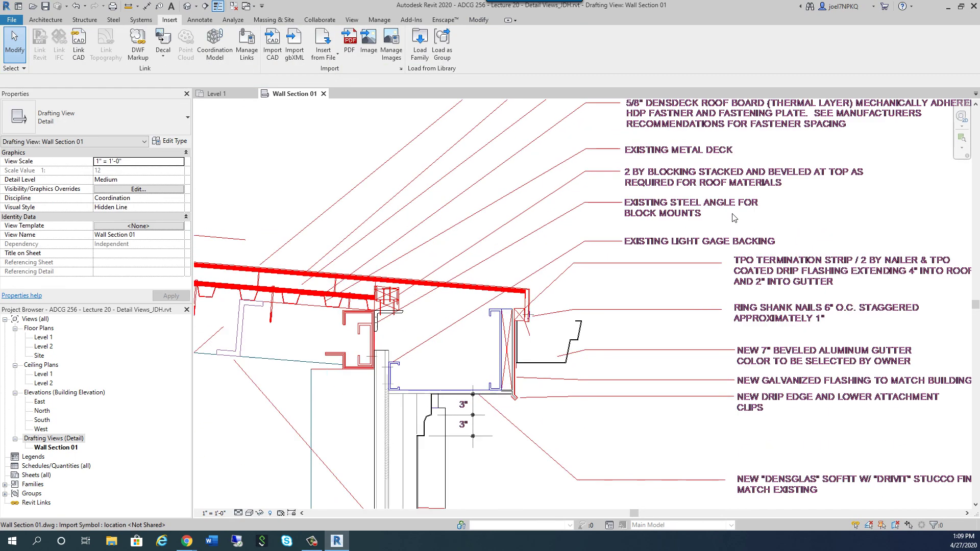
pyautogui.scroll(-4, 732, 213)
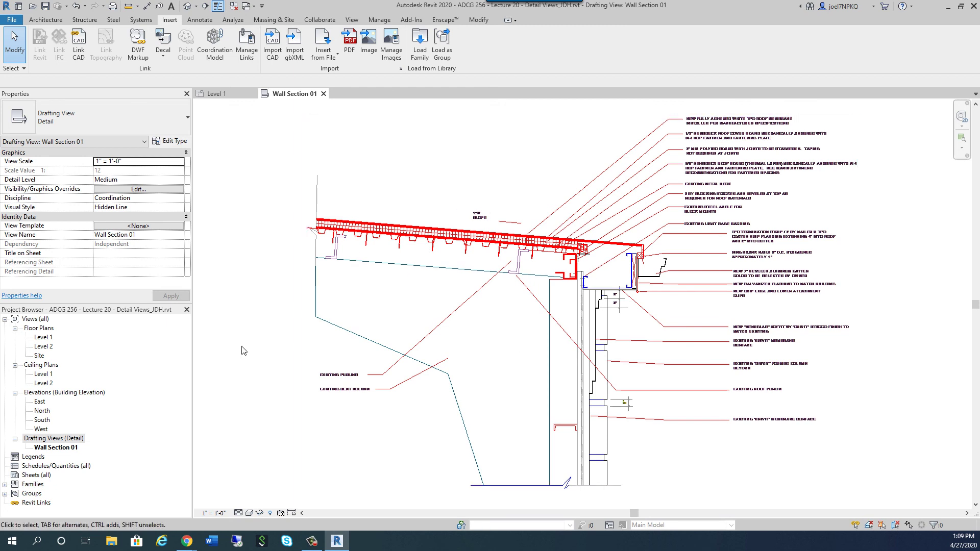
pyautogui.click(353, 230)
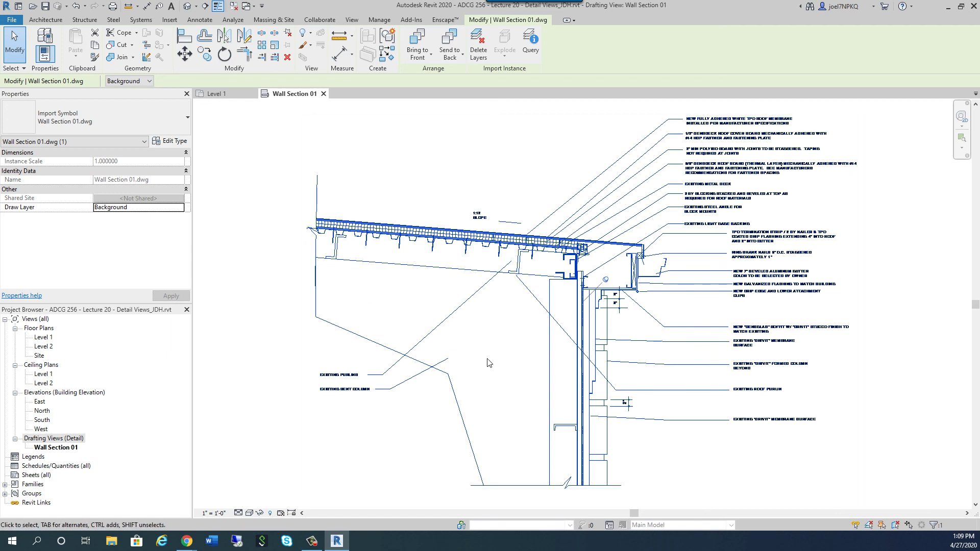
pyautogui.click(270, 252)
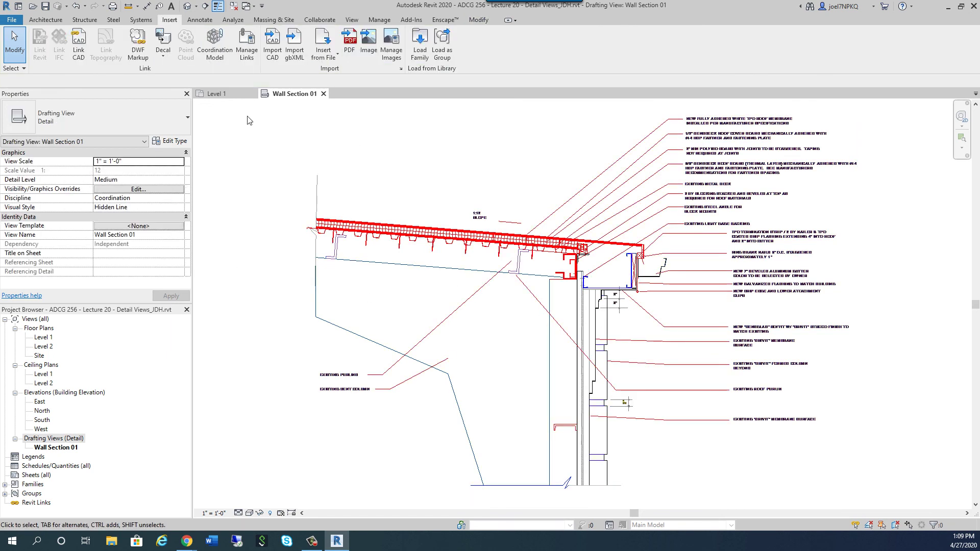